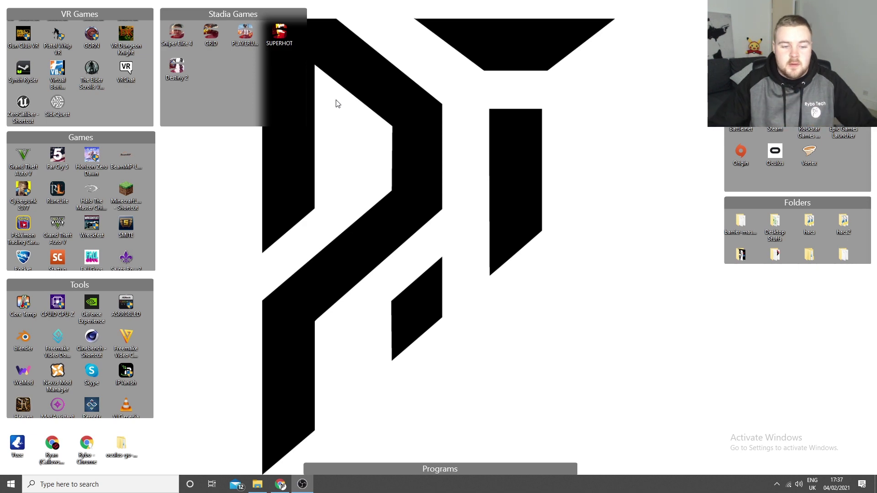
Switch to Chrome and show the App Lab category in SideQuest's games and apps list
{"action": "left_click", "coordinate": [279, 485]}
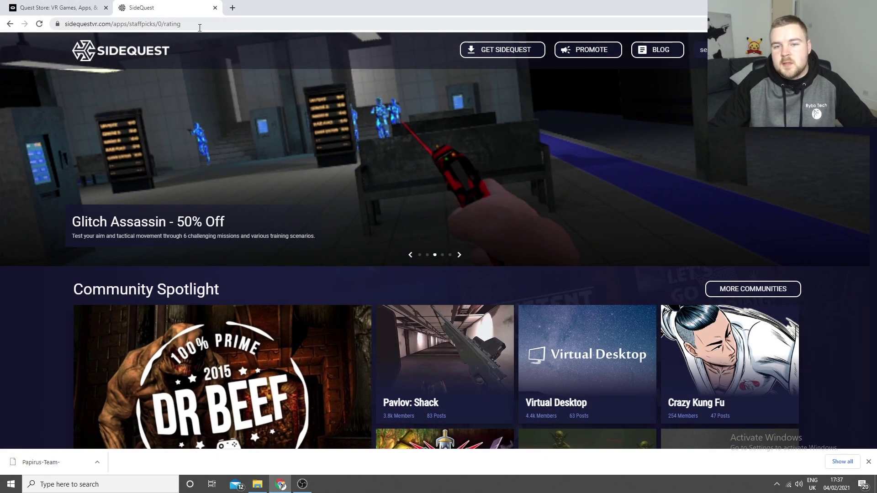
{"action": "left_click", "coordinate": [117, 26]}
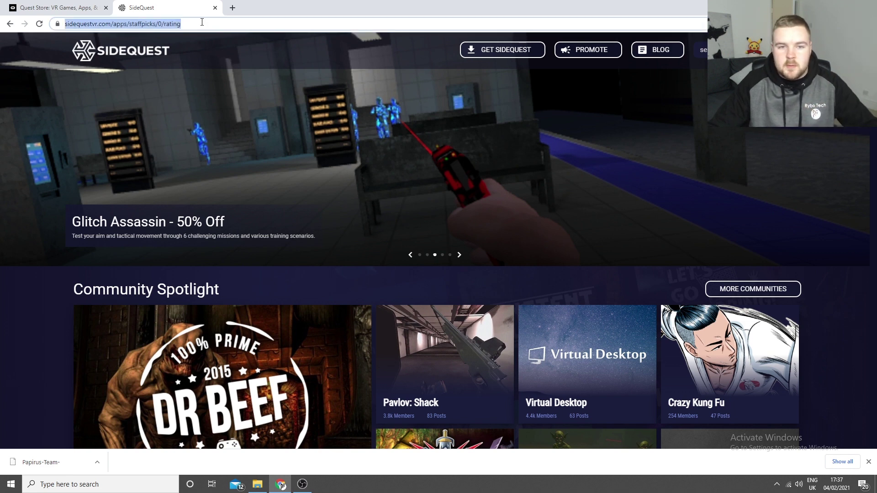
{"action": "scroll", "coordinate": [273, 200], "scroll_direction": "down", "scroll_amount": 10}
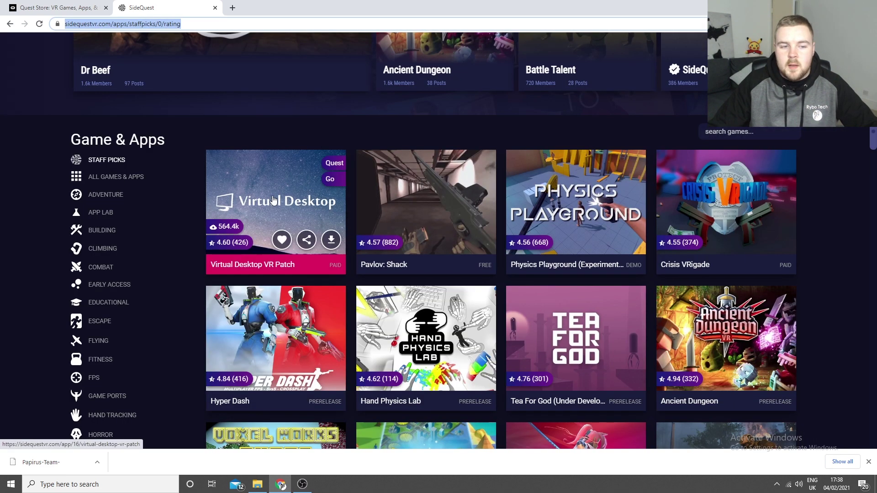
{"action": "left_click", "coordinate": [101, 216]}
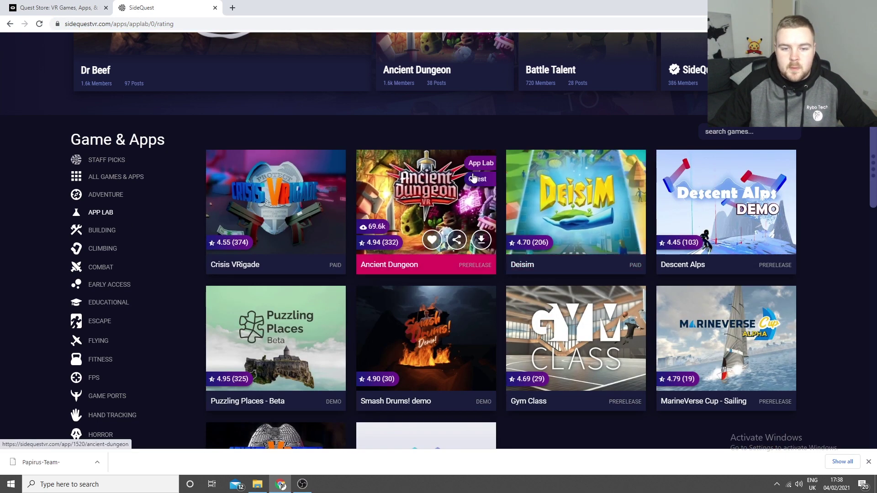
Open Ancient Dungeon on SideQuest, follow its link to the Oculus store page and accept the App Lab notice
{"action": "left_click", "coordinate": [434, 200]}
{"action": "scroll", "coordinate": [594, 131], "scroll_direction": "down", "scroll_amount": 1}
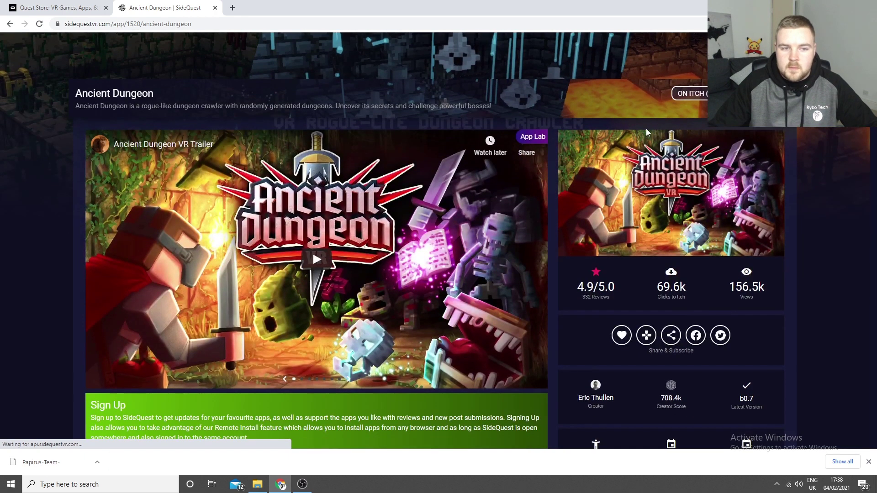
{"action": "scroll", "coordinate": [623, 124], "scroll_direction": "up", "scroll_amount": 1}
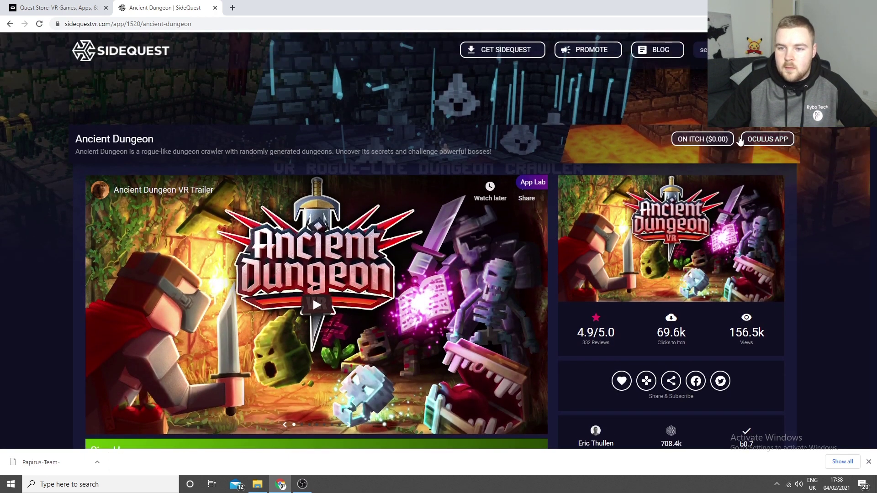
{"action": "left_click", "coordinate": [767, 143]}
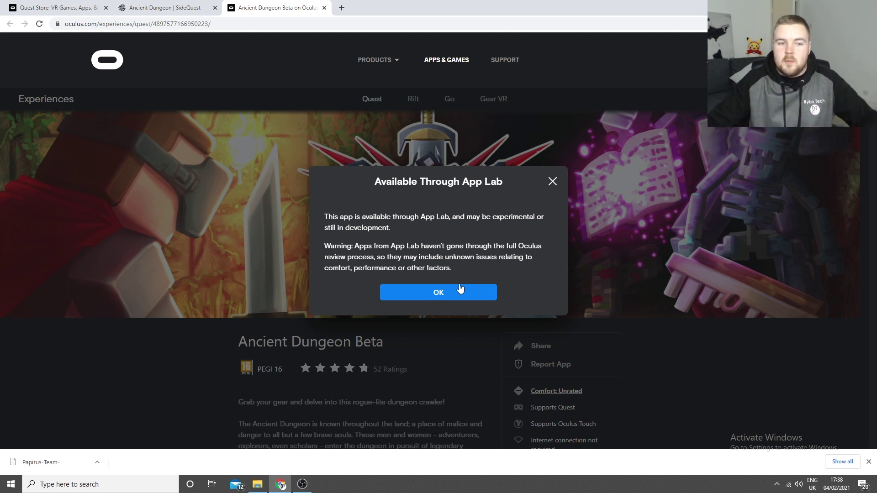
{"action": "left_click", "coordinate": [440, 292]}
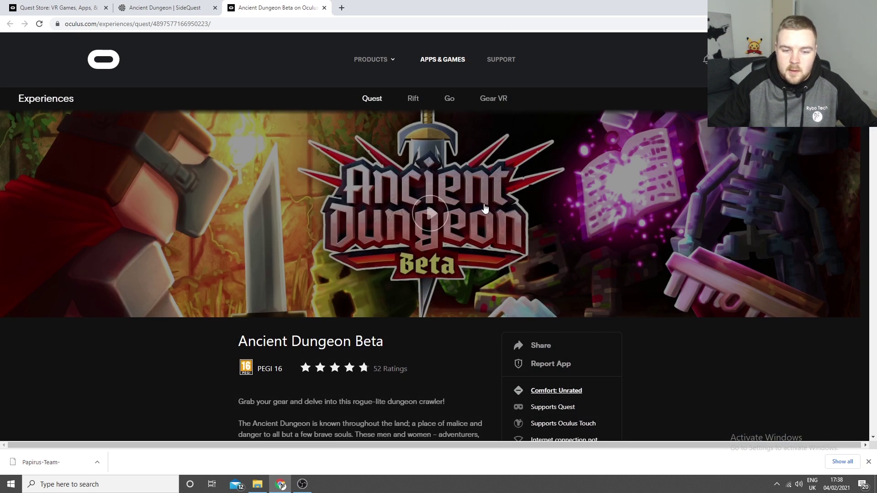
{"action": "scroll", "coordinate": [522, 289], "scroll_direction": "down", "scroll_amount": 1}
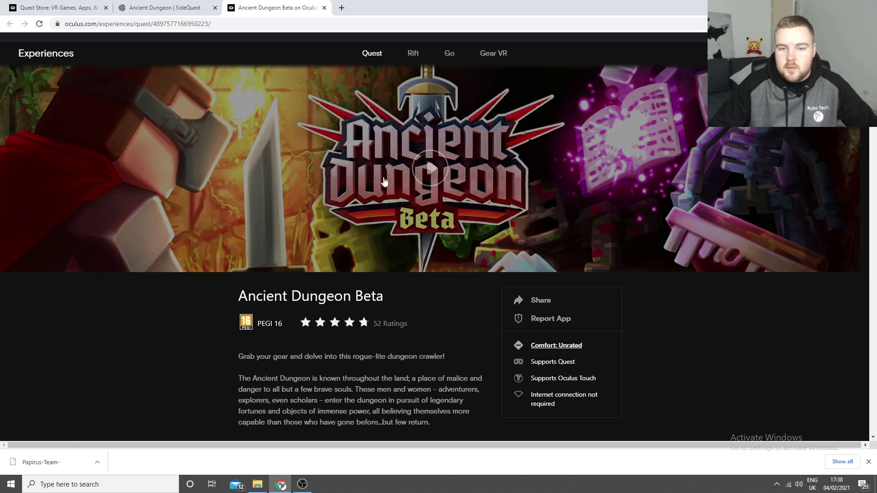
Search the Oculus Quest store for "Ancient Dungeon", then return to the Ancient Dungeon Beta page
{"action": "left_click", "coordinate": [64, 7]}
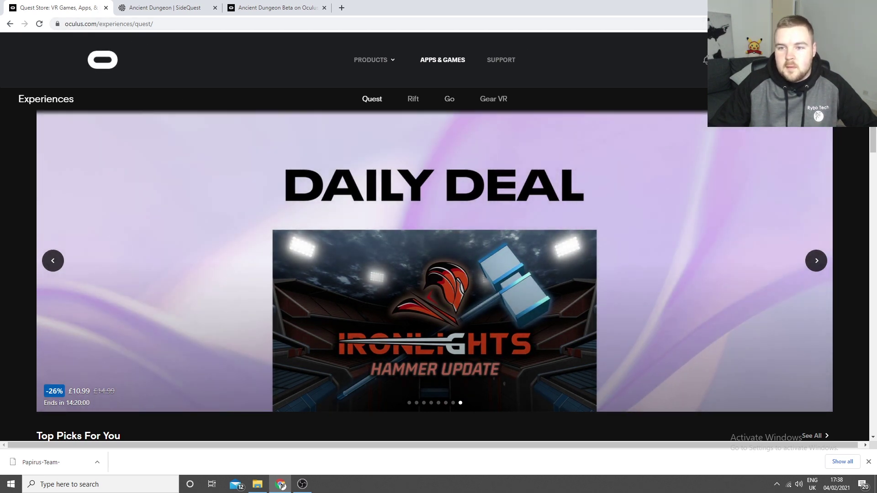
{"action": "left_click", "coordinate": [776, 60]}
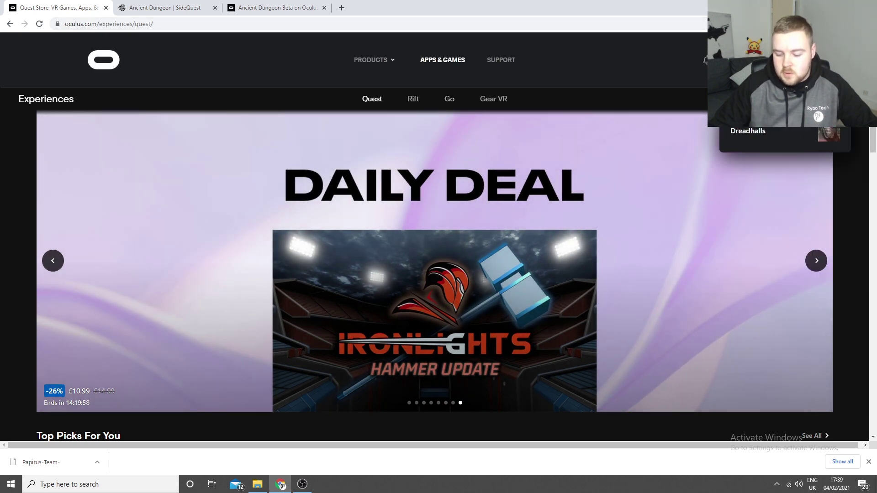
{"action": "key", "text": "Return"}
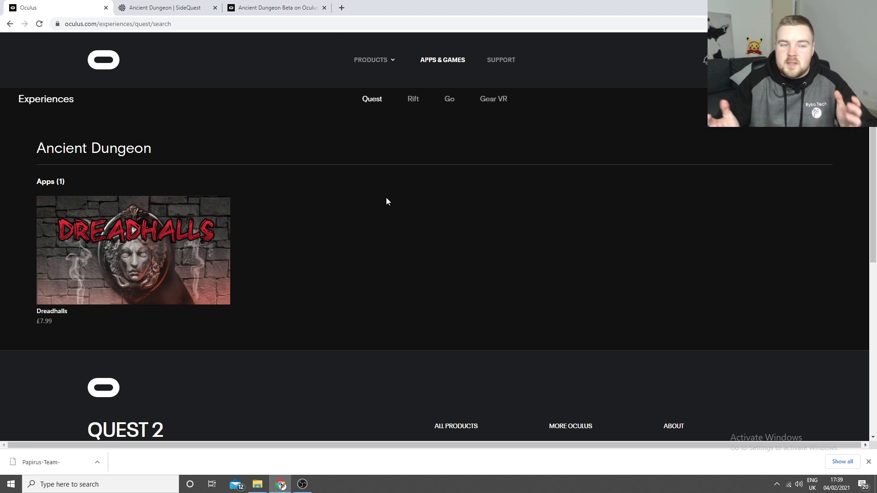
{"action": "left_click", "coordinate": [290, 12]}
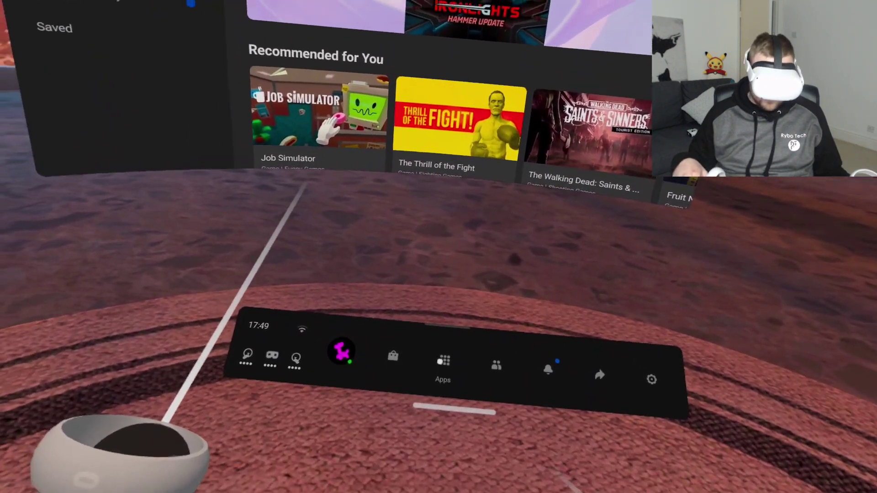
Open the headset's app library and install Gym Class
{"action": "left_click", "coordinate": [438, 369]}
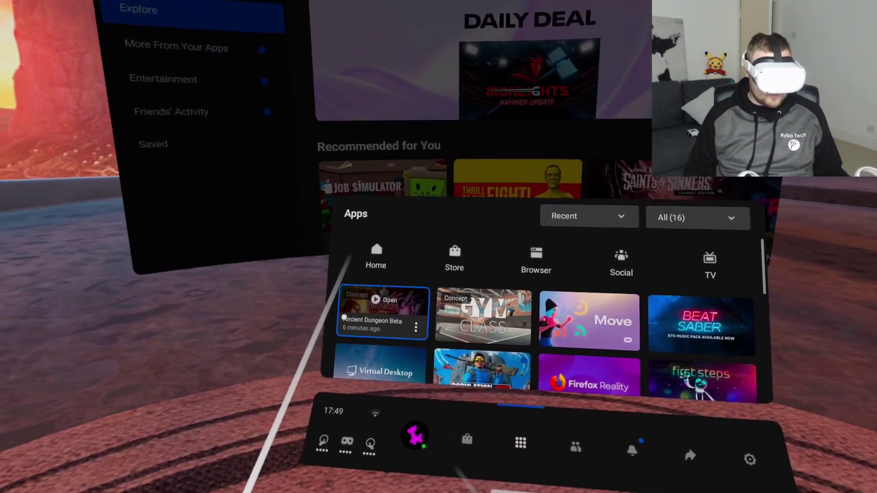
{"action": "mouse_move", "coordinate": [493, 288]}
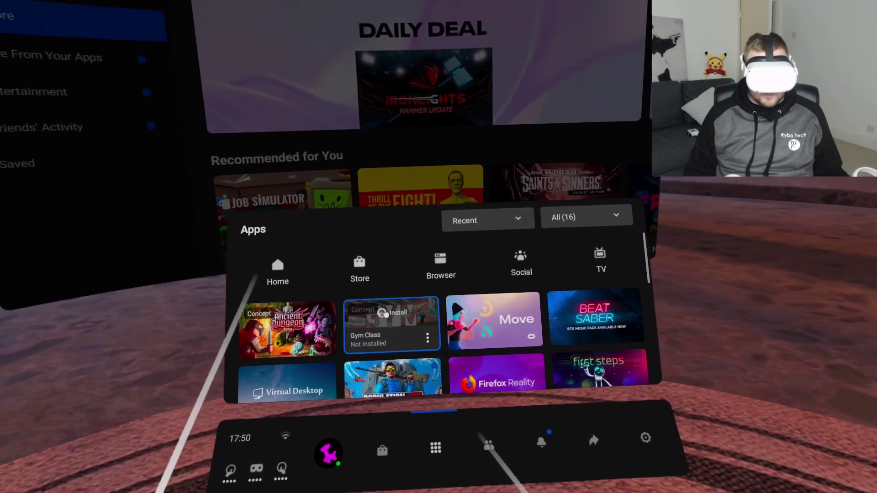
{"action": "left_click", "coordinate": [386, 314]}
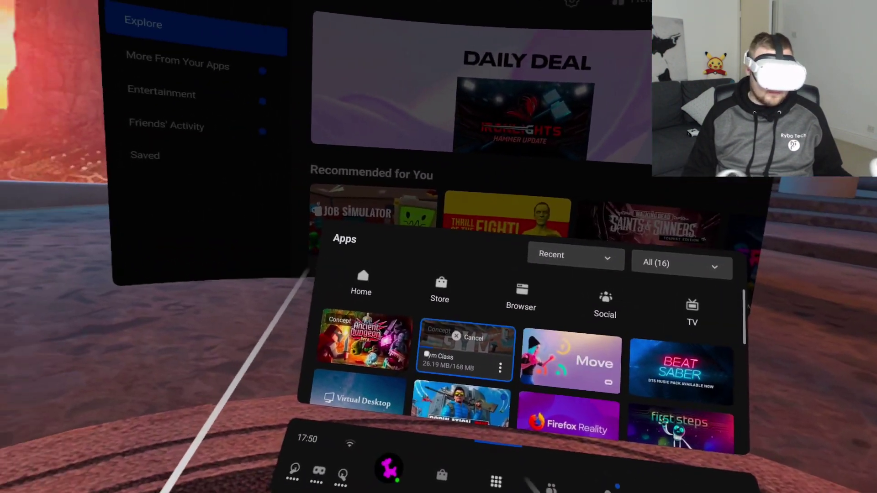
{"action": "mouse_move", "coordinate": [505, 344]}
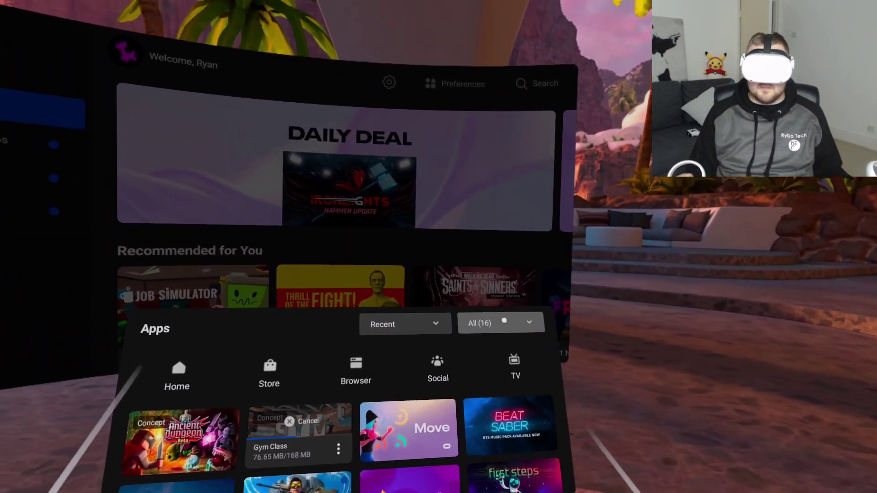
Filter the app library by Unknown Sources, look through the sideloaded apps, and set the filter back to All
{"action": "left_click", "coordinate": [504, 321]}
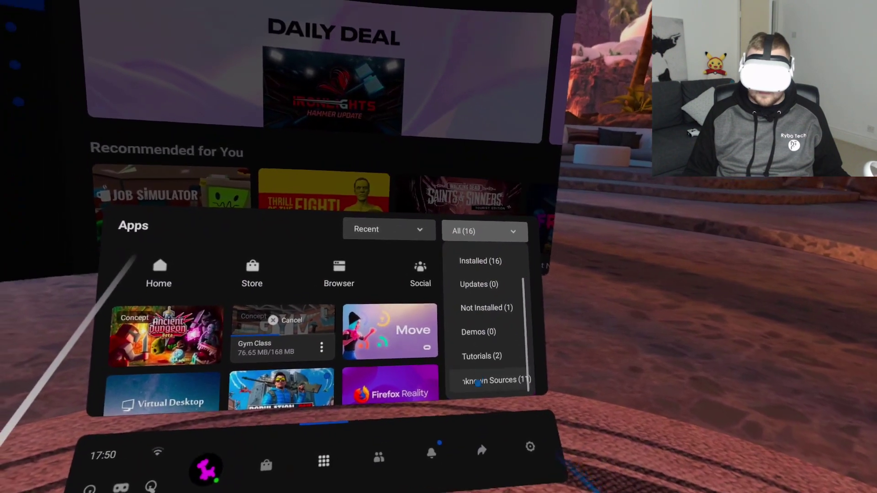
{"action": "left_click", "coordinate": [477, 383]}
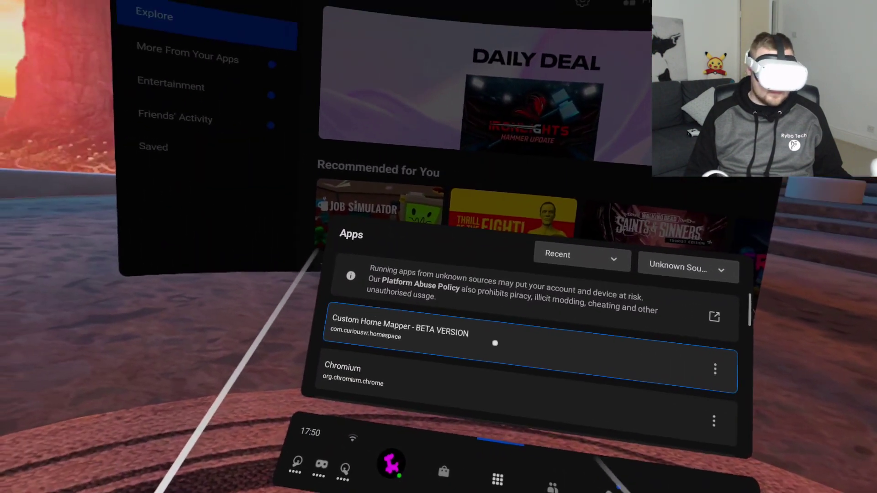
{"action": "scroll", "coordinate": [493, 341], "scroll_direction": "down", "scroll_amount": 5}
{"action": "scroll", "coordinate": [547, 350], "scroll_direction": "up", "scroll_amount": 5}
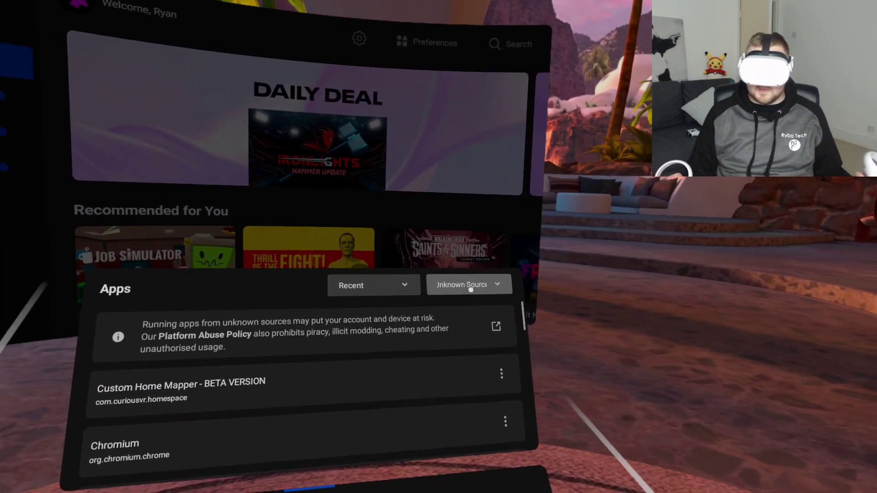
{"action": "left_click", "coordinate": [471, 281]}
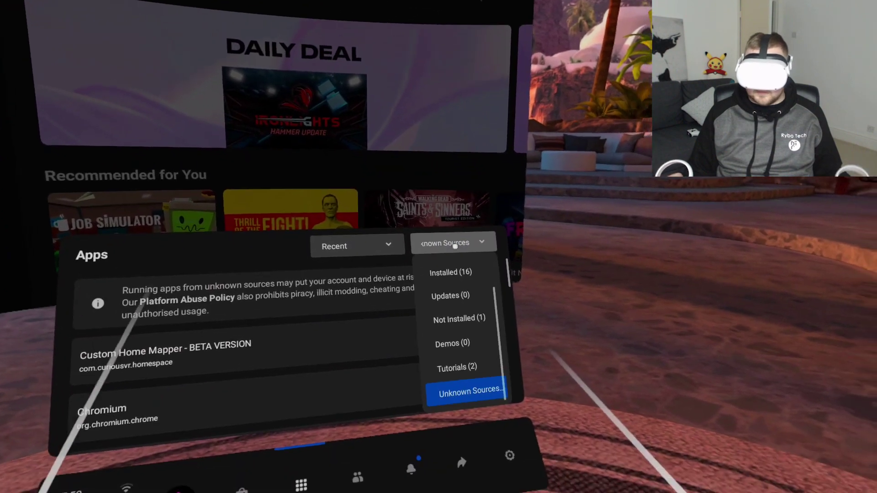
{"action": "left_click", "coordinate": [452, 284]}
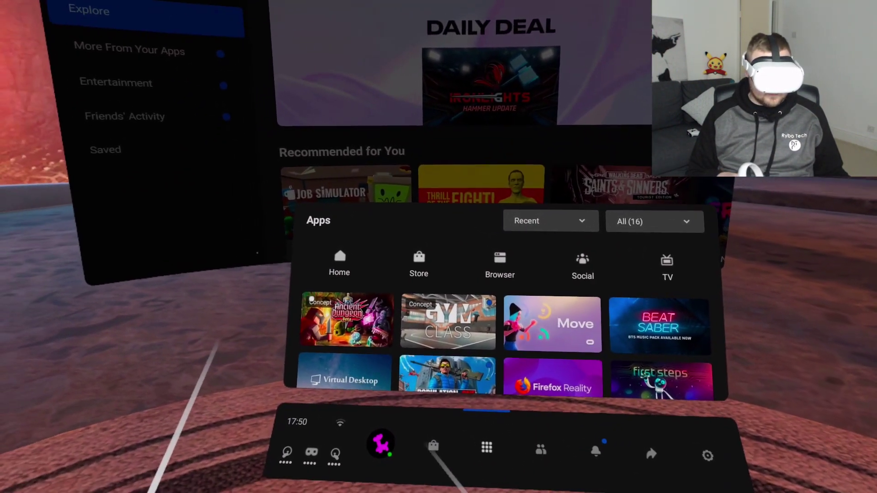
Open the headset's Browser, search the web for "sidequest" and agree to Google's cookie notice
{"action": "left_click", "coordinate": [448, 264]}
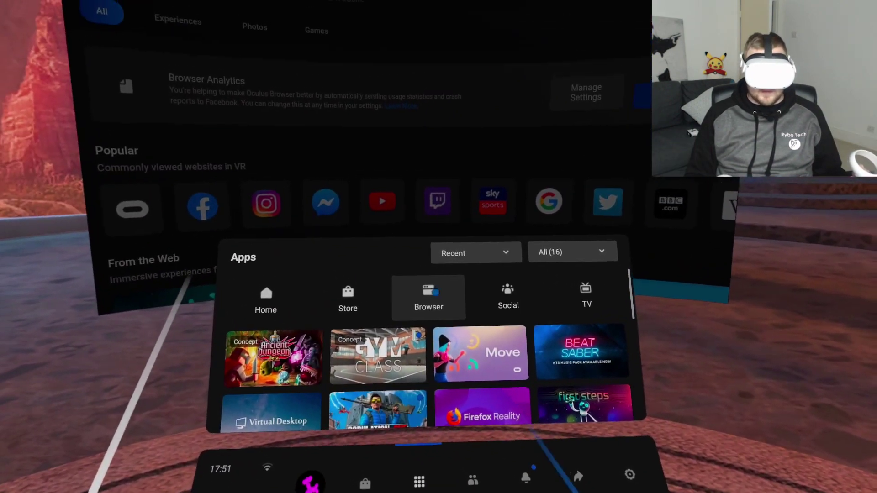
{"action": "left_click", "coordinate": [445, 284]}
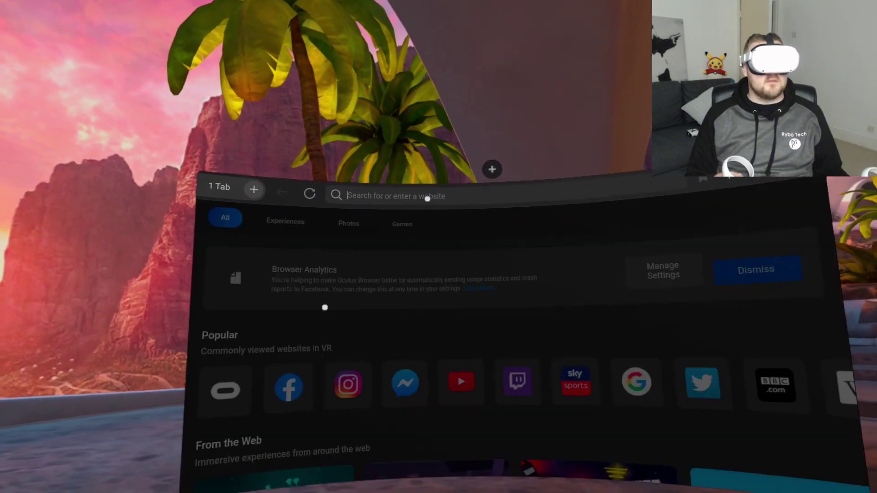
{"action": "left_click", "coordinate": [429, 168]}
{"action": "type", "text": "s"}
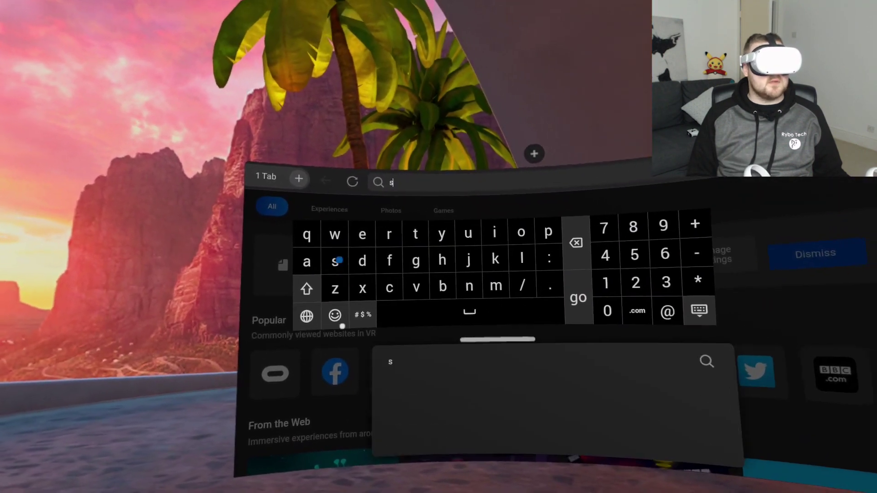
{"action": "type", "text": "ideq"}
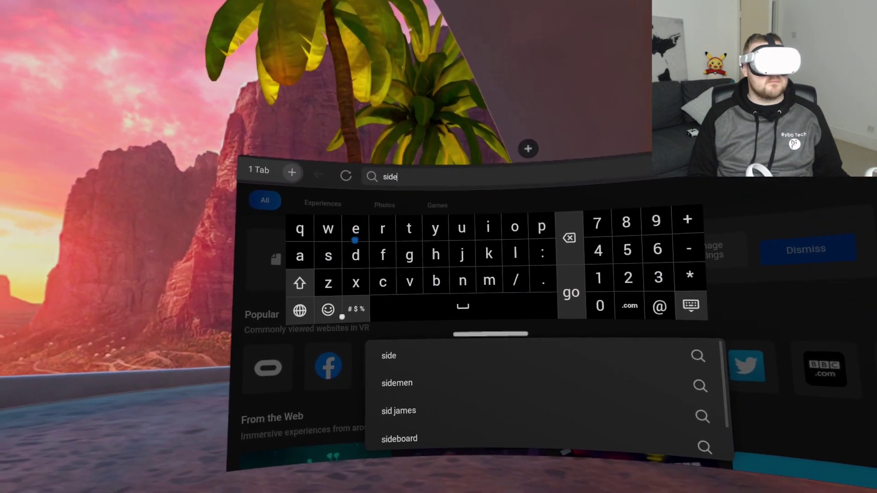
{"action": "type", "text": "uest&oq=sidequest&aqs=chrome..69i57j0i131i433j0..."}
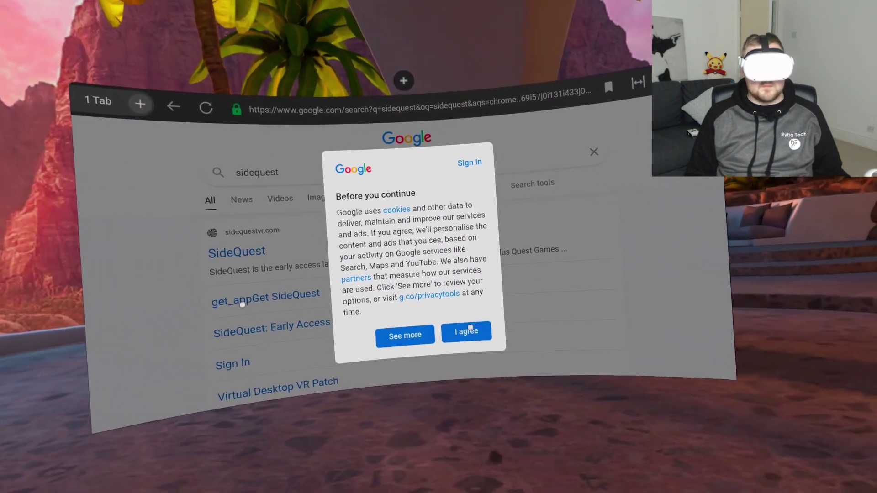
{"action": "left_click", "coordinate": [570, 349]}
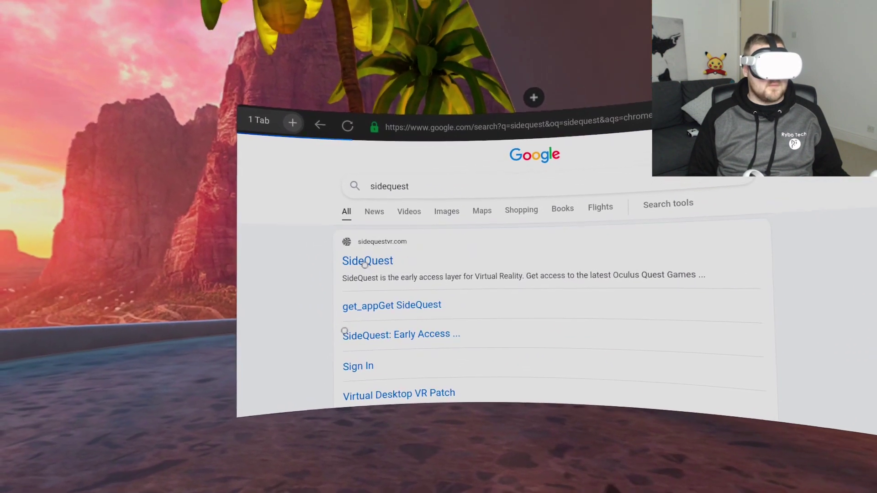
Open the SideQuest site from the search results and show its App Lab category
{"action": "left_click", "coordinate": [367, 250]}
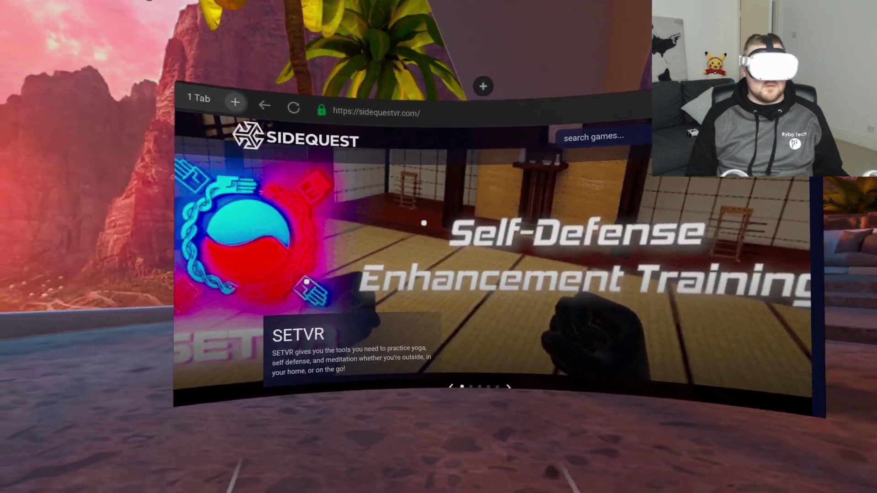
{"action": "scroll", "coordinate": [403, 229], "scroll_direction": "down", "scroll_amount": 10}
{"action": "scroll", "coordinate": [408, 231], "scroll_direction": "down", "scroll_amount": 5}
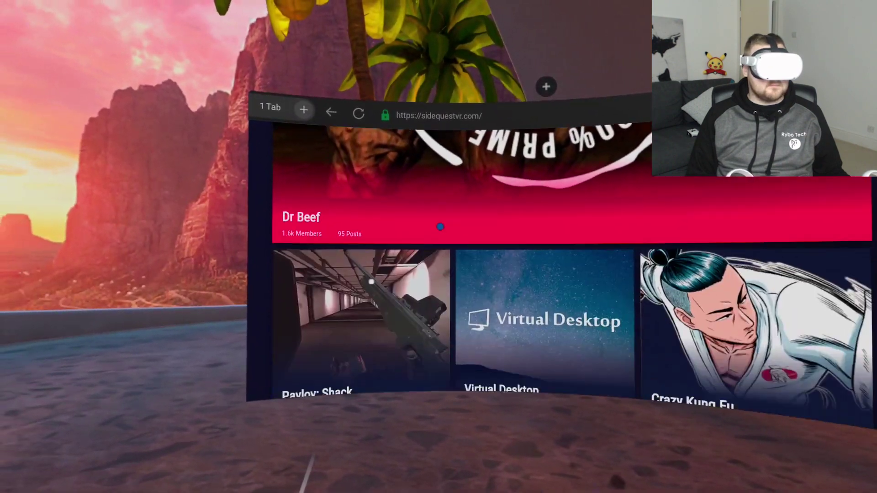
{"action": "scroll", "coordinate": [362, 292], "scroll_direction": "down", "scroll_amount": 5}
{"action": "scroll", "coordinate": [386, 299], "scroll_direction": "up", "scroll_amount": 2}
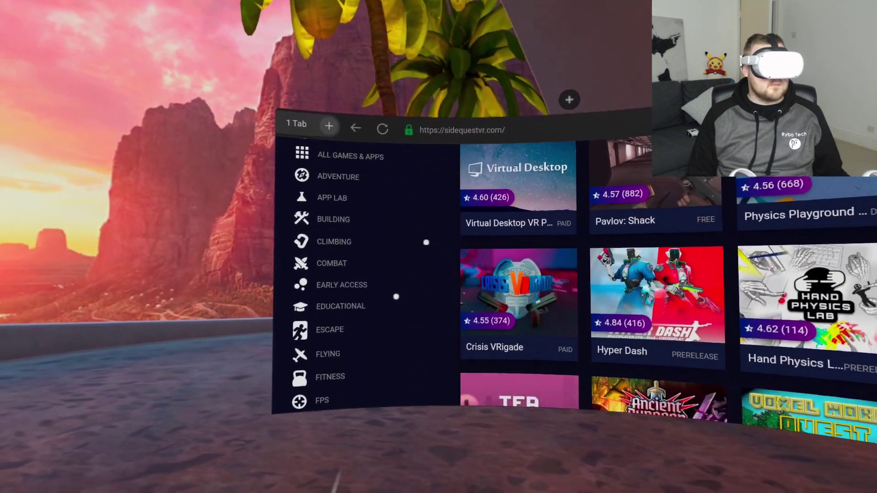
{"action": "left_click", "coordinate": [325, 199]}
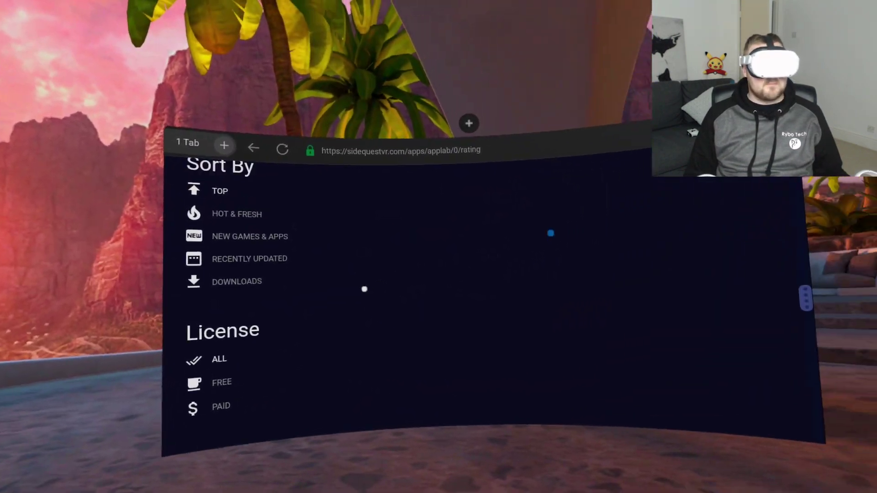
Look through the App Lab games listed on SideQuest
{"action": "scroll", "coordinate": [486, 152], "scroll_direction": "up", "scroll_amount": 3}
{"action": "scroll", "coordinate": [485, 153], "scroll_direction": "up", "scroll_amount": 3}
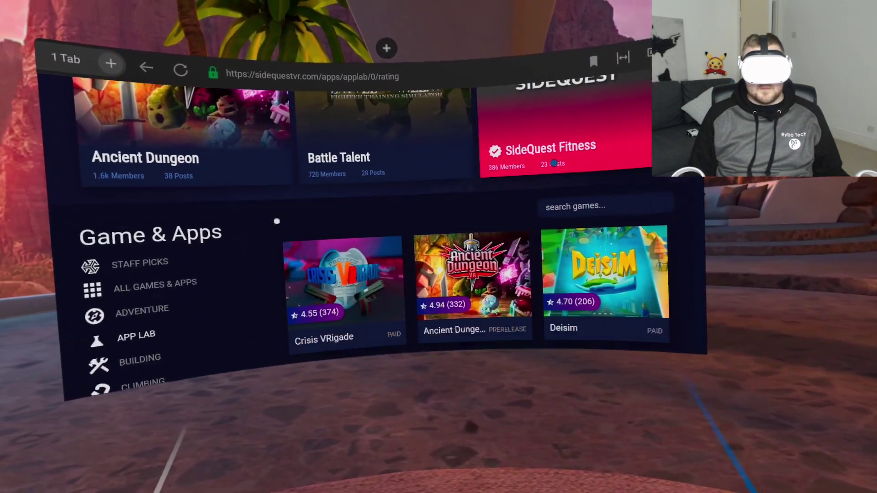
{"action": "scroll", "coordinate": [444, 227], "scroll_direction": "down", "scroll_amount": 2}
{"action": "scroll", "coordinate": [444, 227], "scroll_direction": "down", "scroll_amount": 2}
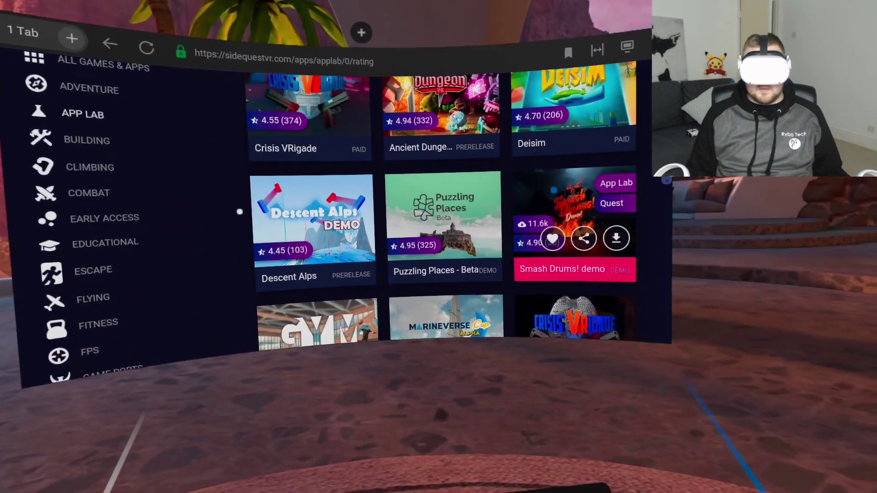
{"action": "scroll", "coordinate": [499, 202], "scroll_direction": "down", "scroll_amount": 3}
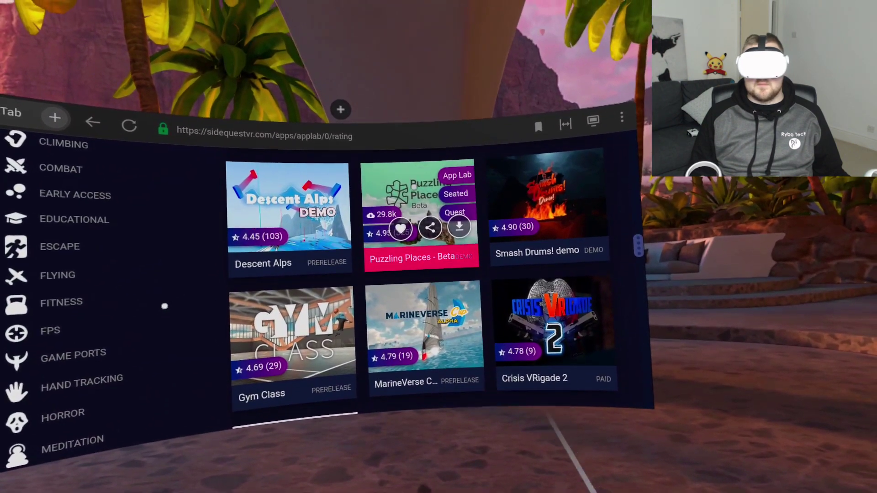
Open Puzzling Places - Beta on SideQuest, go to its Oculus store page, and dismiss the cookie notice and App Lab warning
{"action": "left_click", "coordinate": [421, 184]}
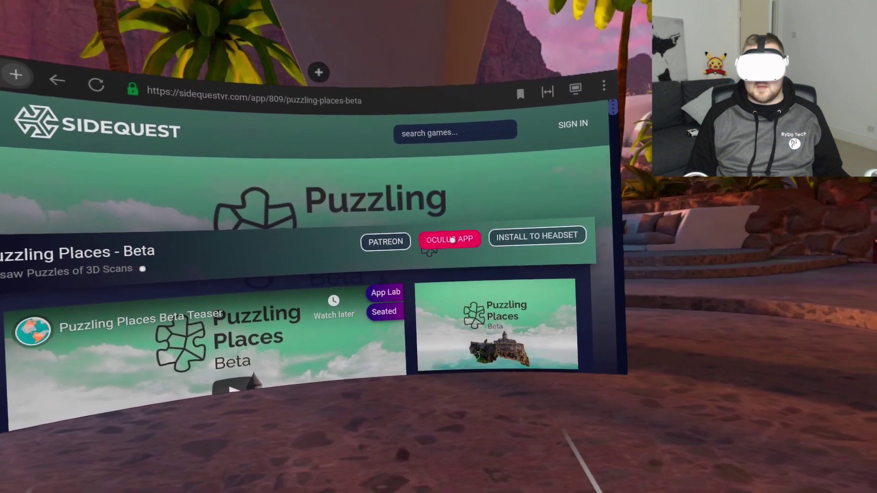
{"action": "left_click", "coordinate": [441, 244]}
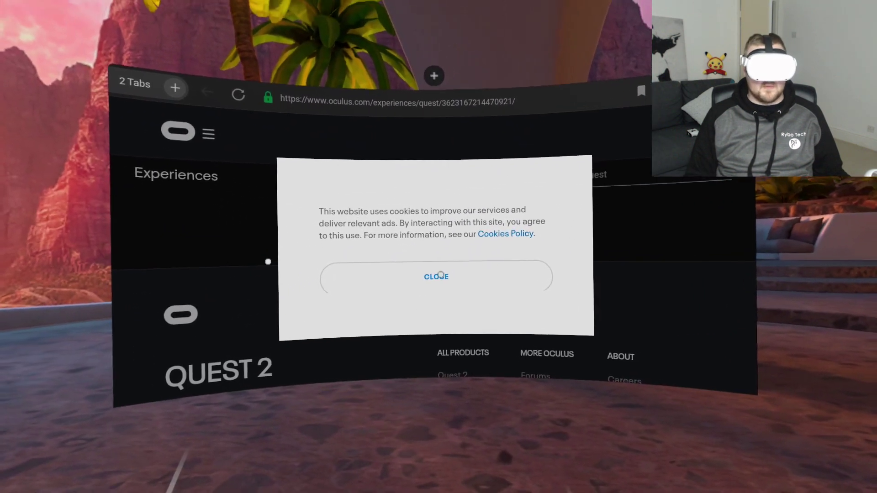
{"action": "left_click", "coordinate": [426, 255]}
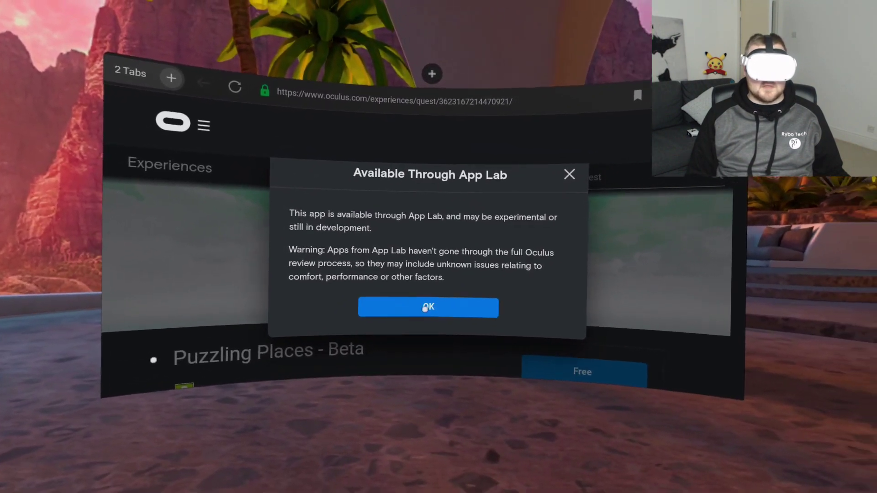
{"action": "left_click", "coordinate": [425, 308]}
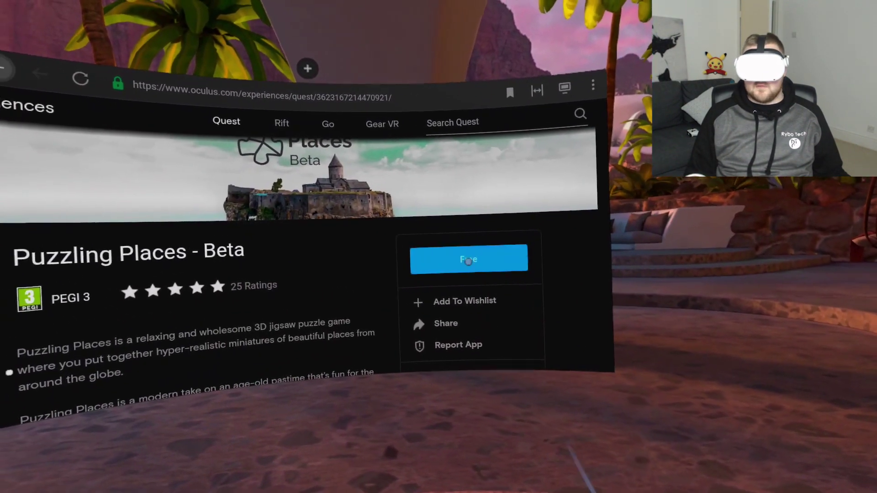
Log in with Facebook, accept the App Lab warning, and get the free Puzzling Places - Beta app
{"action": "left_click", "coordinate": [444, 255]}
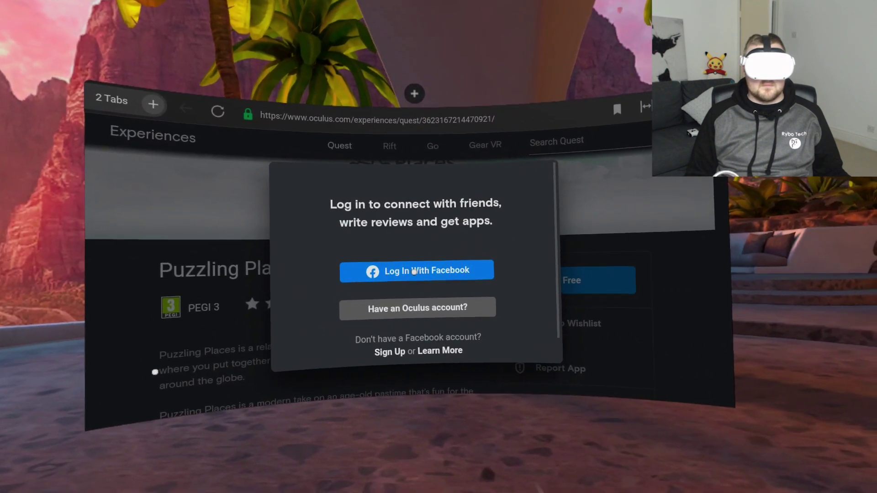
{"action": "left_click", "coordinate": [459, 266]}
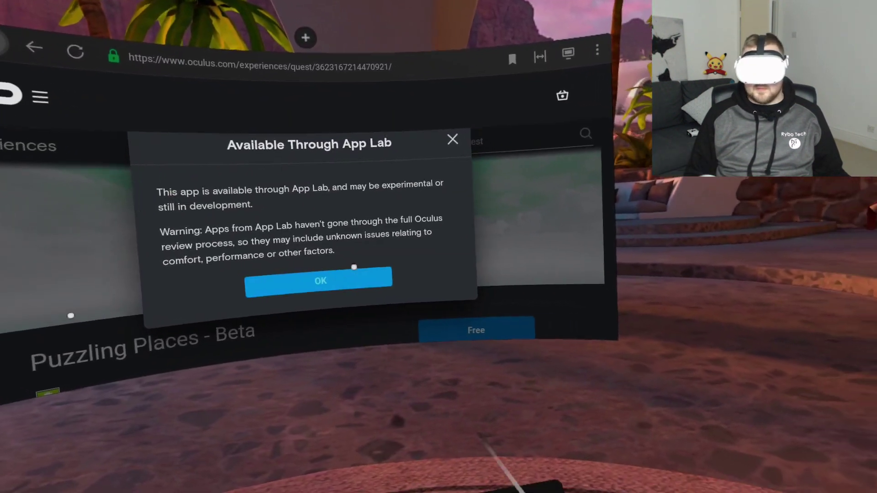
{"action": "left_click", "coordinate": [329, 281]}
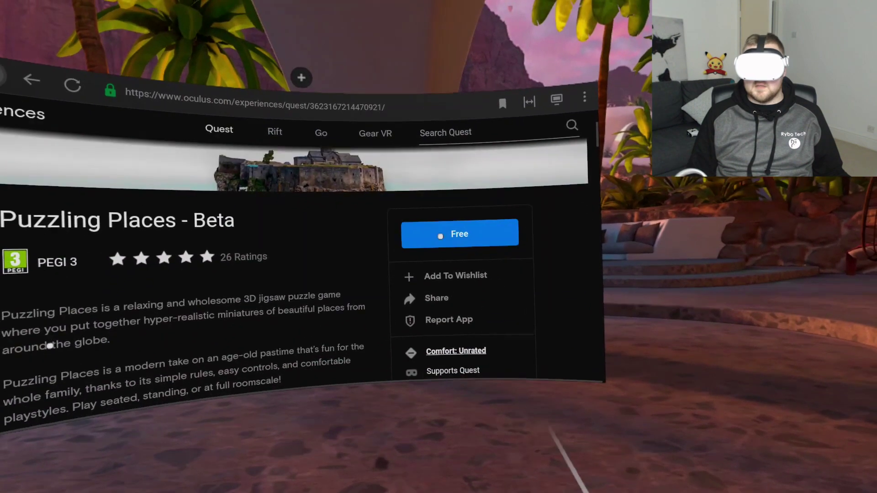
{"action": "left_click", "coordinate": [454, 279]}
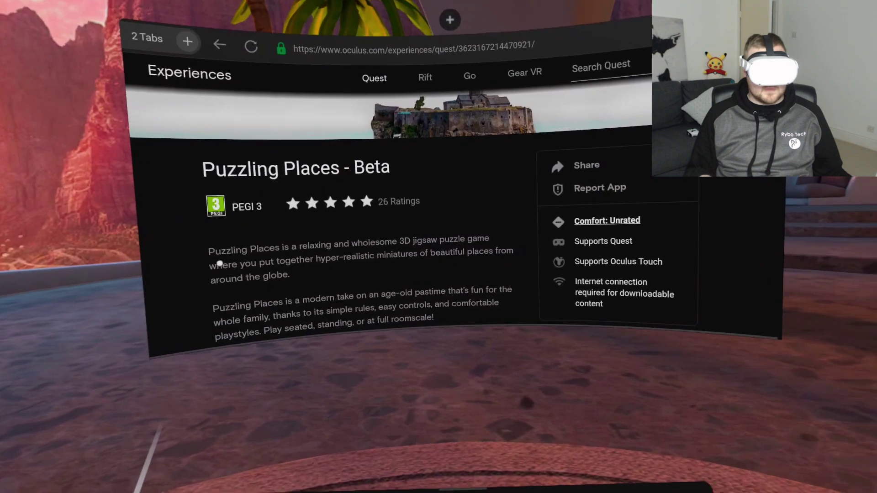
Open the headset's app library and start installing Puzzling Places - Beta
{"action": "left_click", "coordinate": [430, 483]}
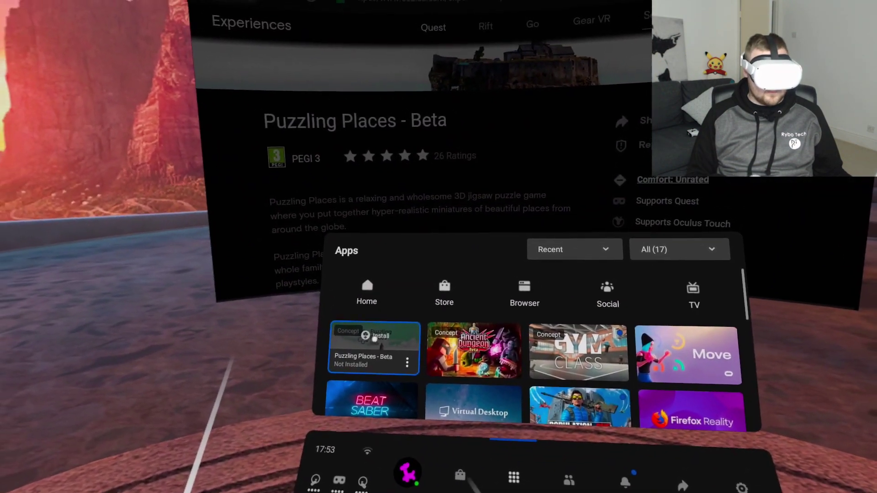
{"action": "left_click", "coordinate": [375, 338]}
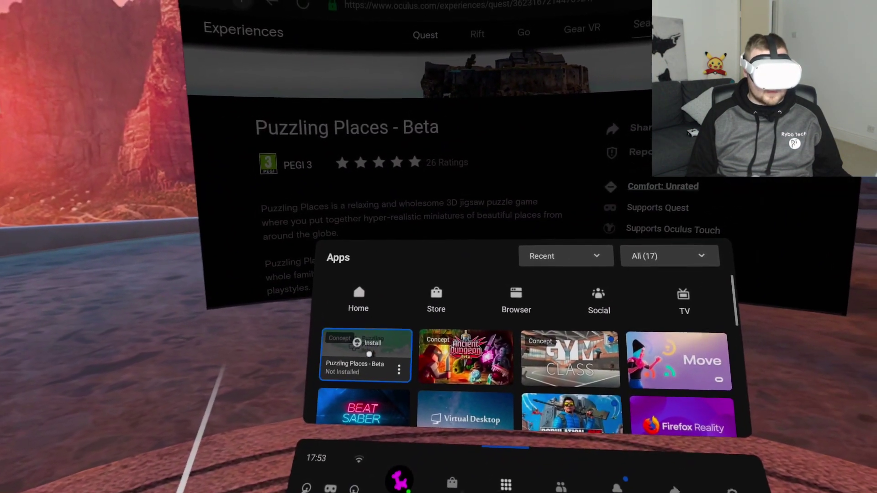